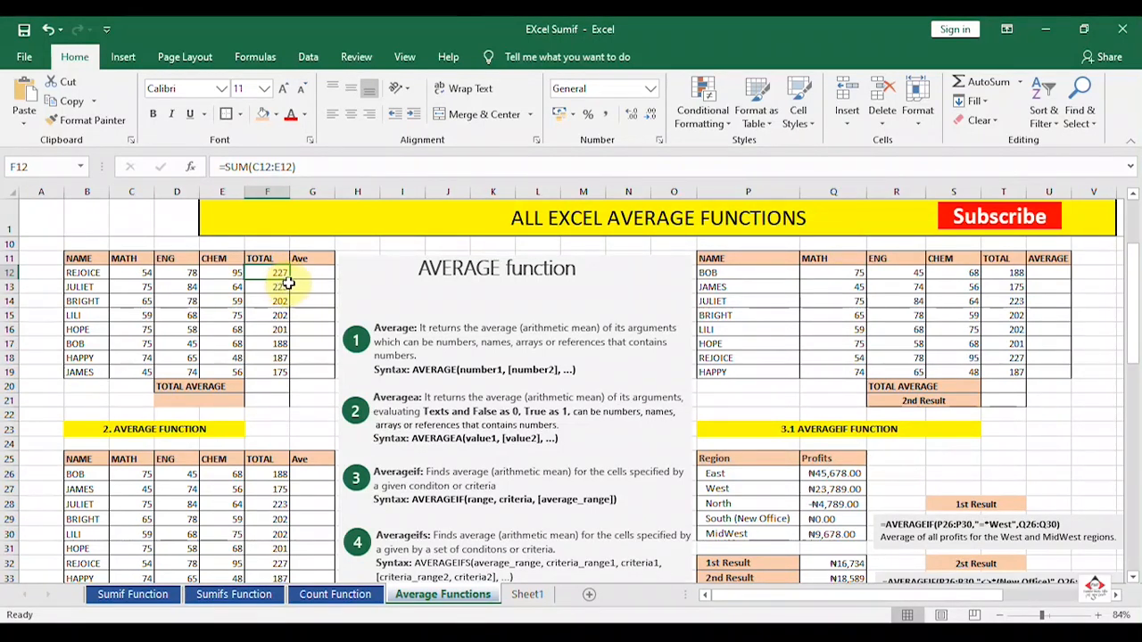
Step: Examine the totals in F12:F19 of the first table and the empty average cells G12 and F20
key("shift+Down")
key("shift+Down")
key("shift+Down")
key("shift+Down")
key("shift+Down")
key("shift+Down")
key("shift+Down")
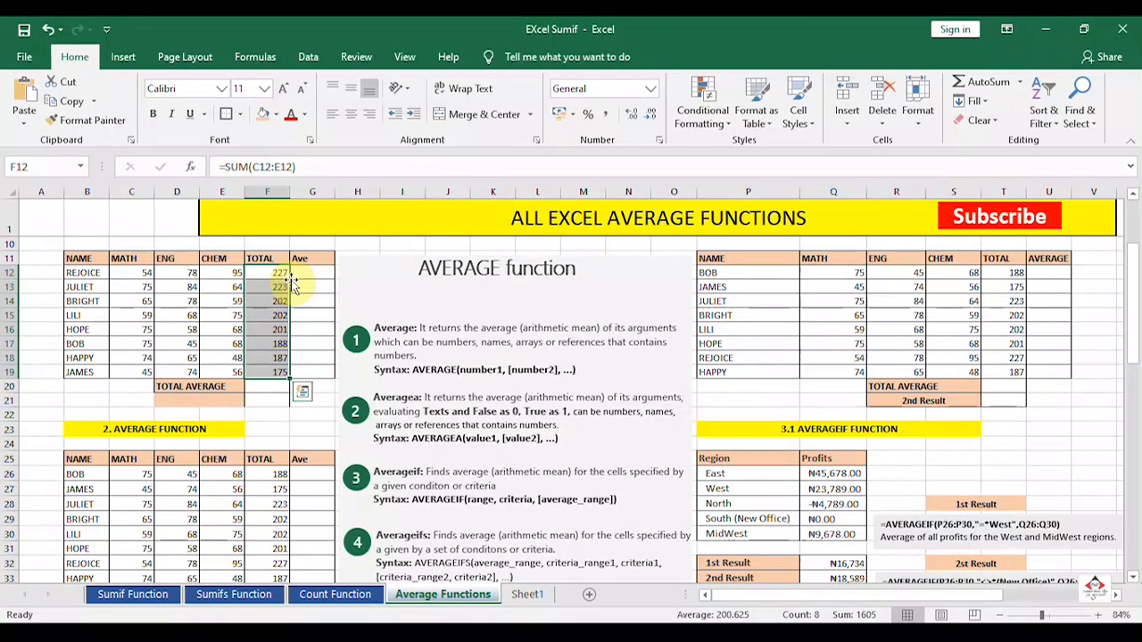
left_click(303, 272)
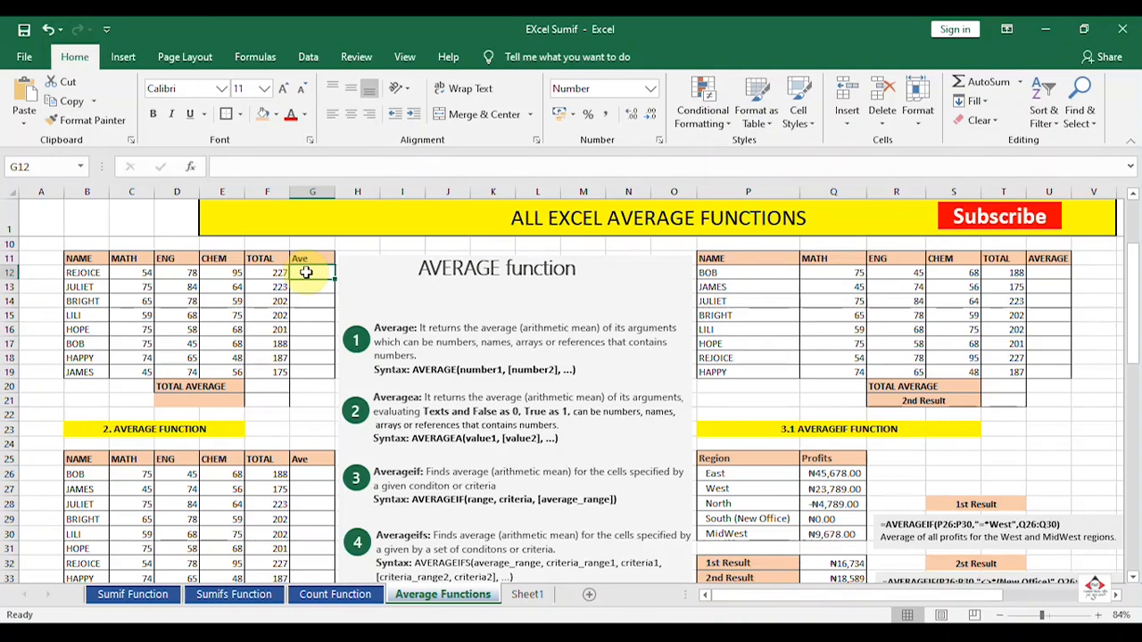
left_click(268, 391)
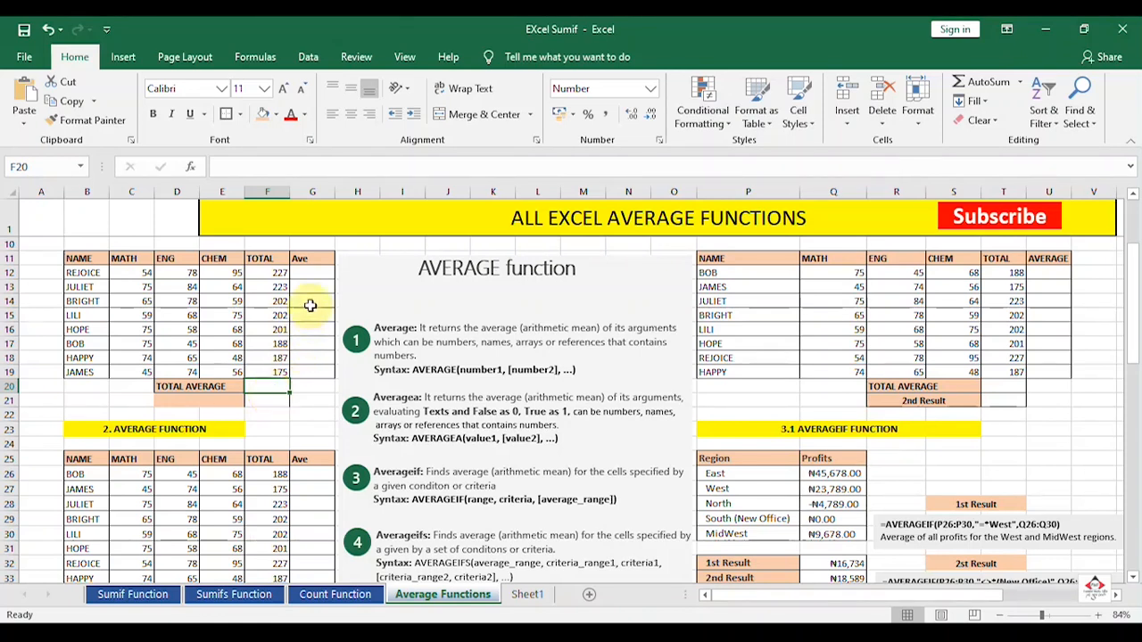
Step: Enter =AVERAGE(C12:E12) in G12 to average the first student's MATH, ENG and CHEM scores
left_click(316, 276)
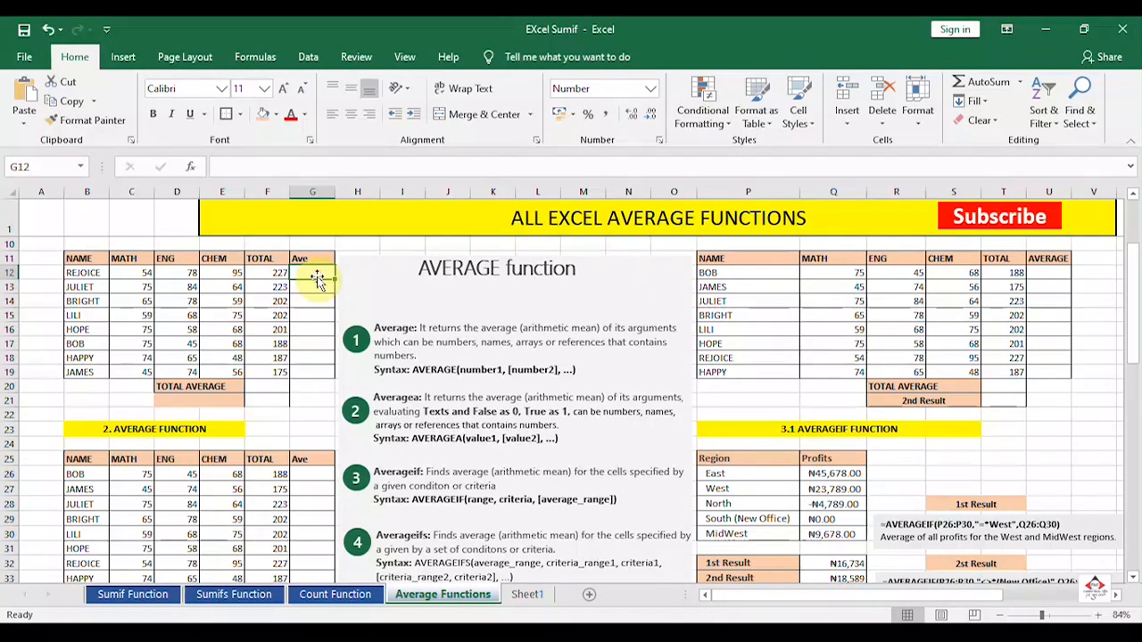
type("=")
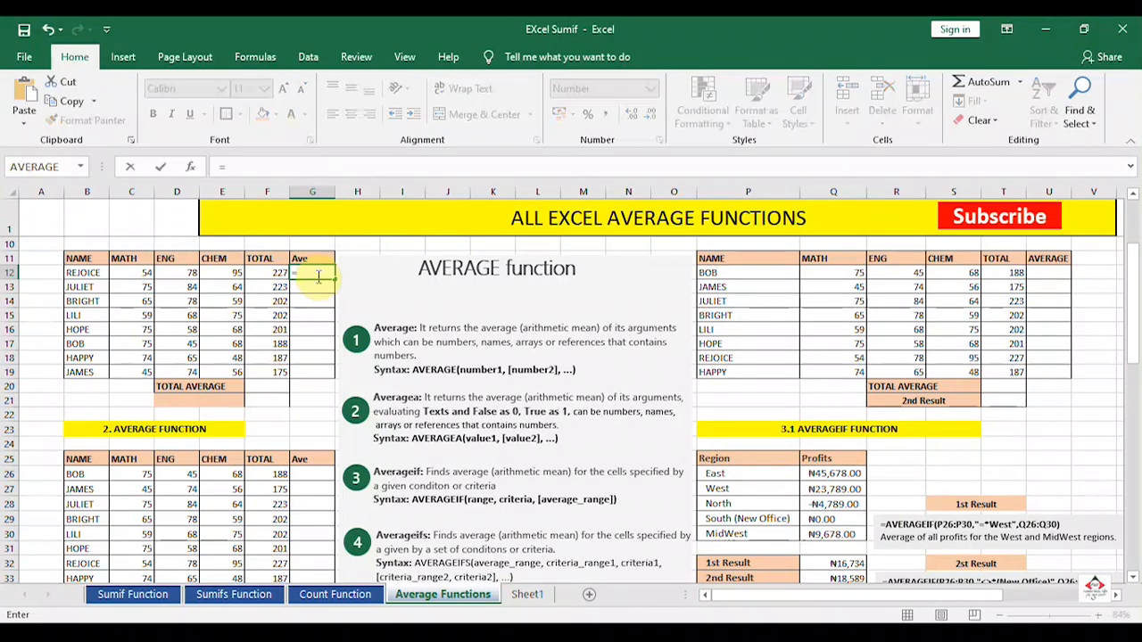
type("avera")
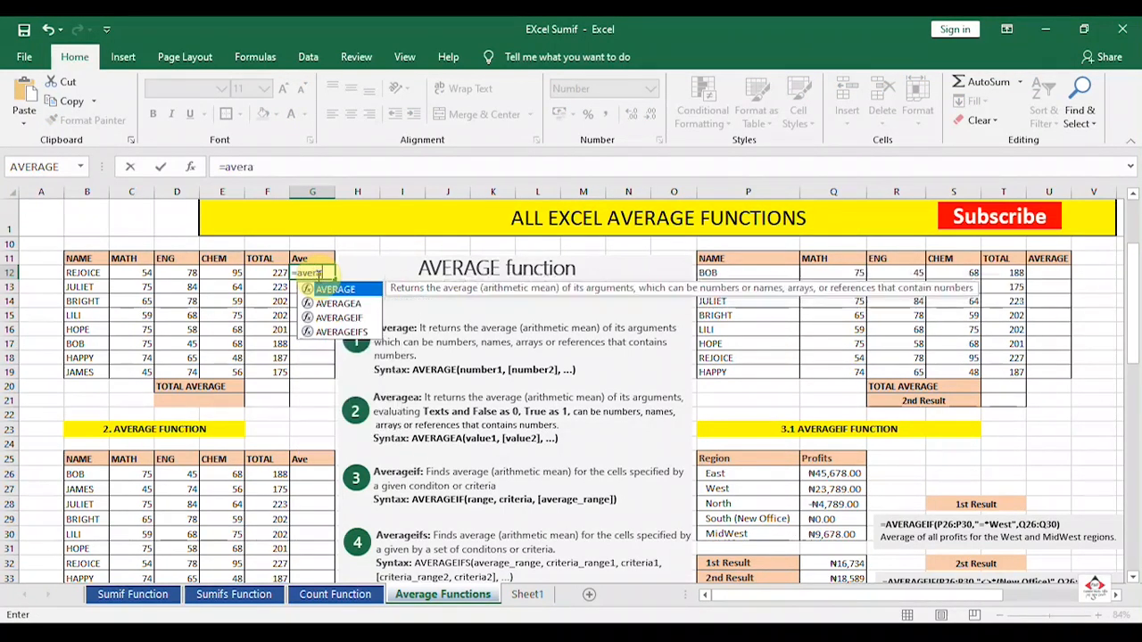
type("ge")
key("Tab")
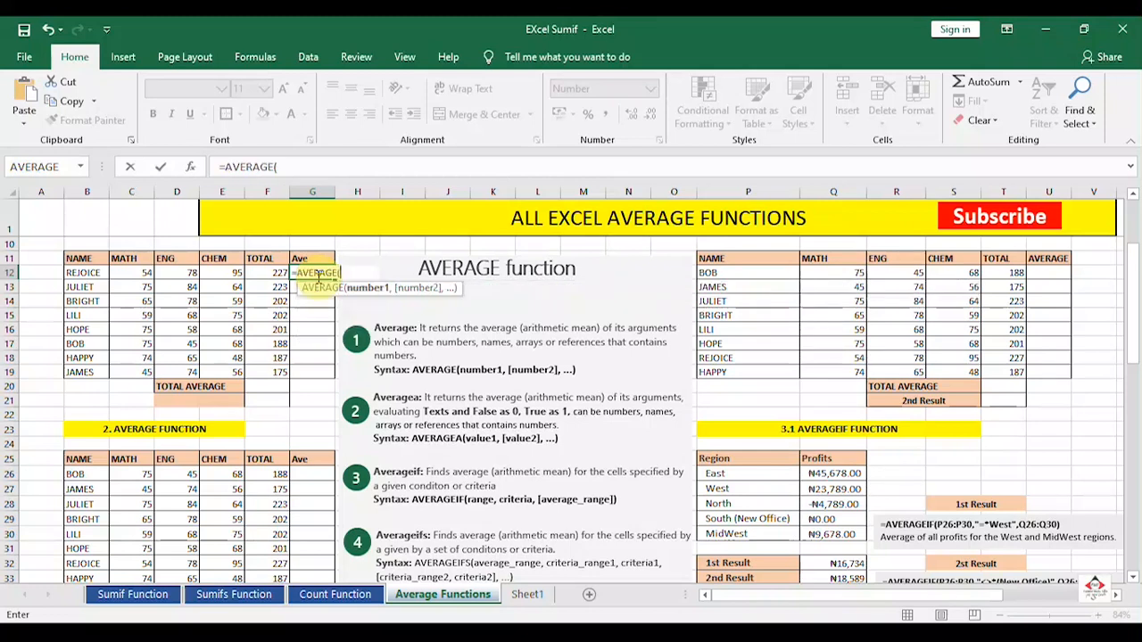
left_click(137, 276)
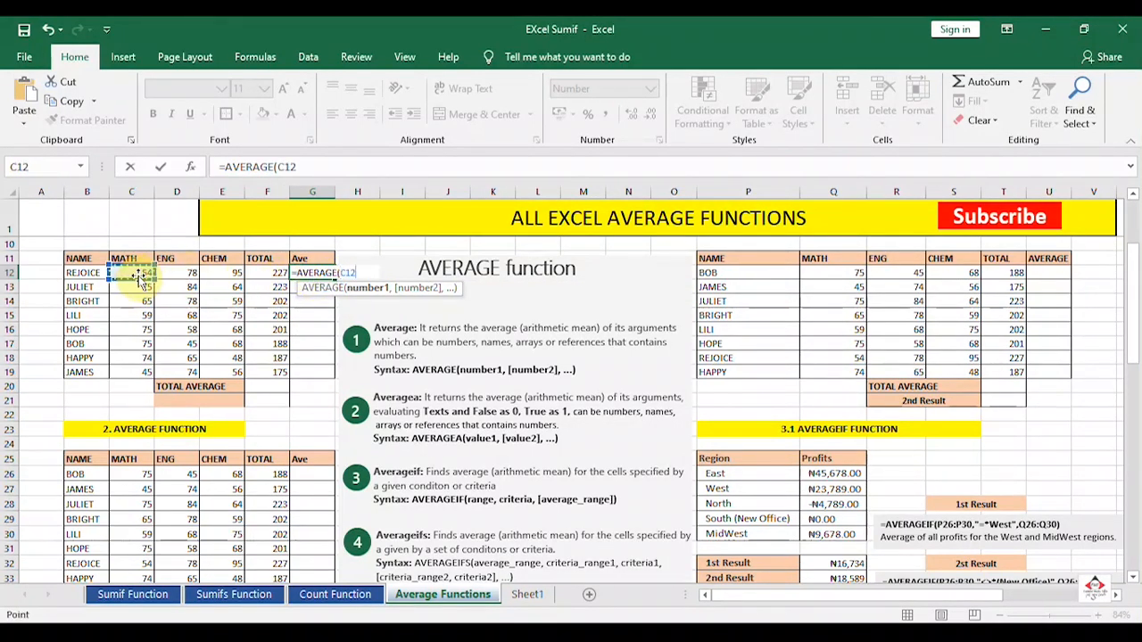
key("shift+Right")
key("shift+Right")
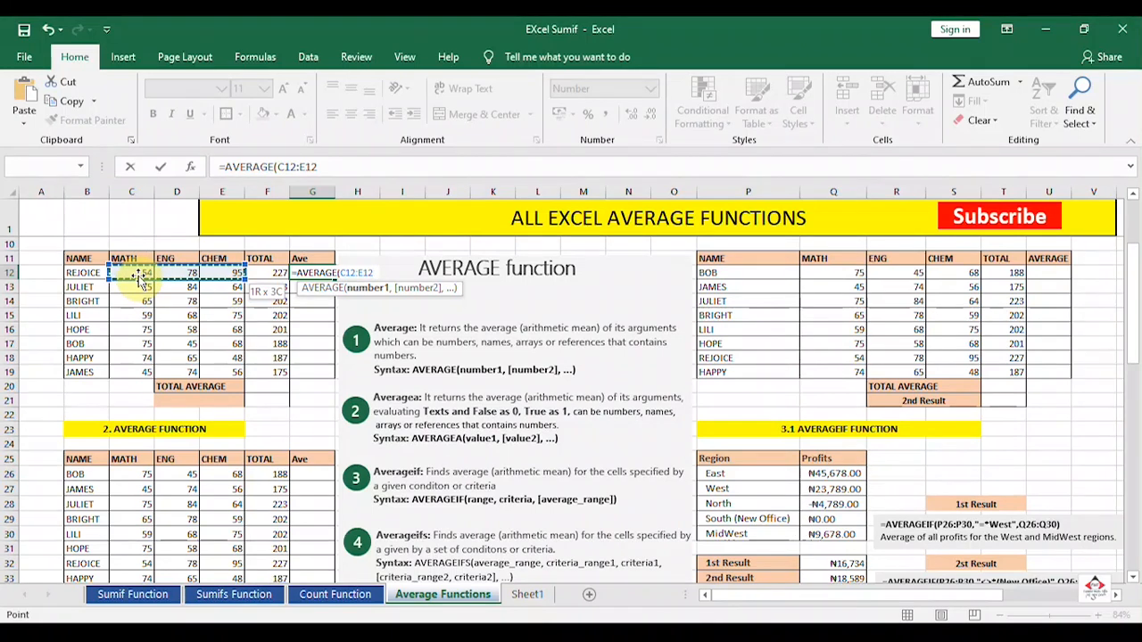
key("Return")
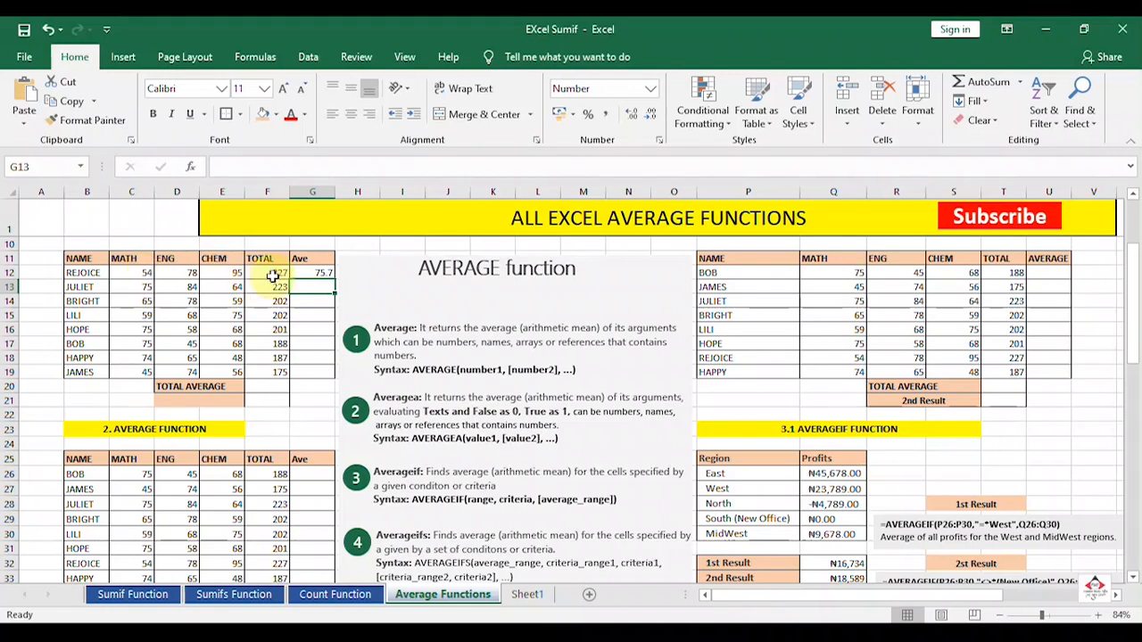
Step: Fill the average formula from G12 down to G19 and check the cell range used in G19
left_click(324, 276)
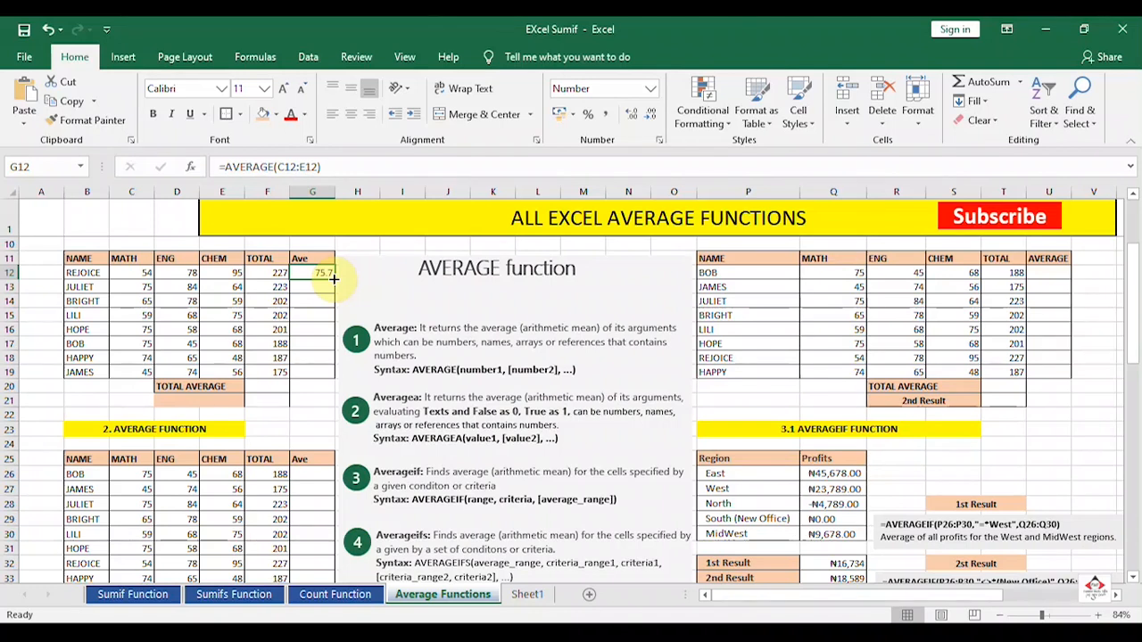
left_click_drag(334, 280, 340, 380)
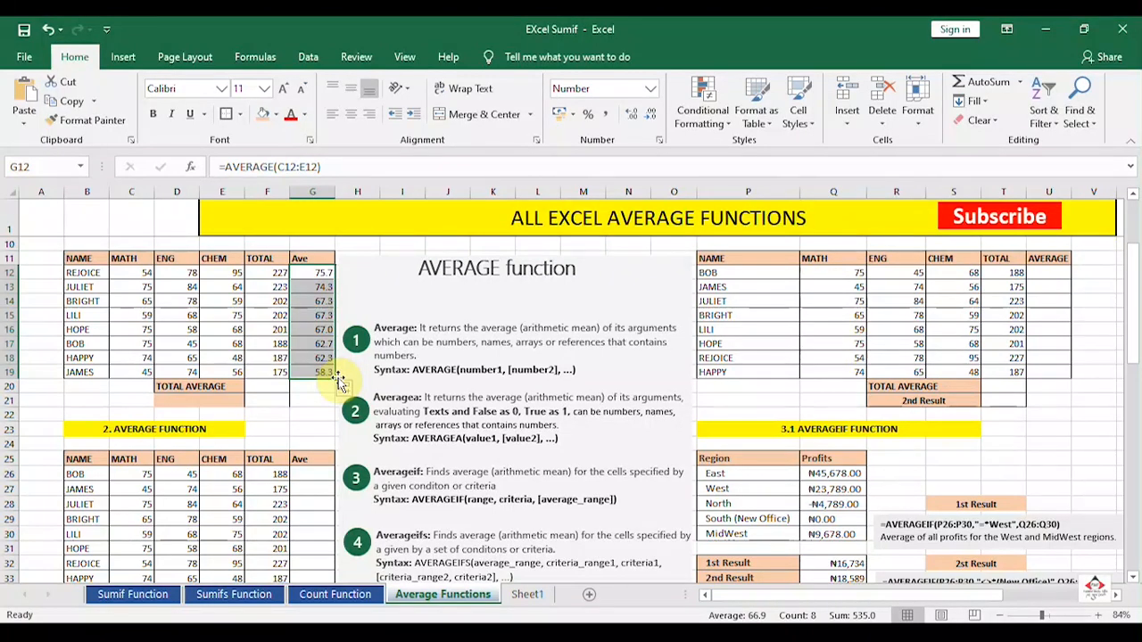
left_click(273, 371)
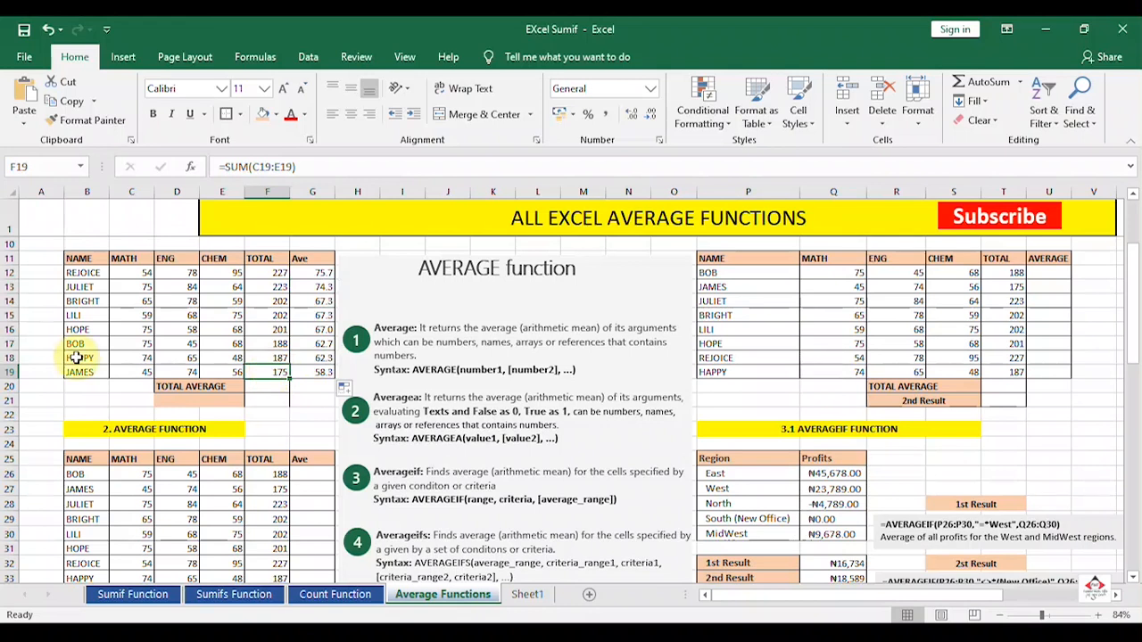
left_click(310, 371)
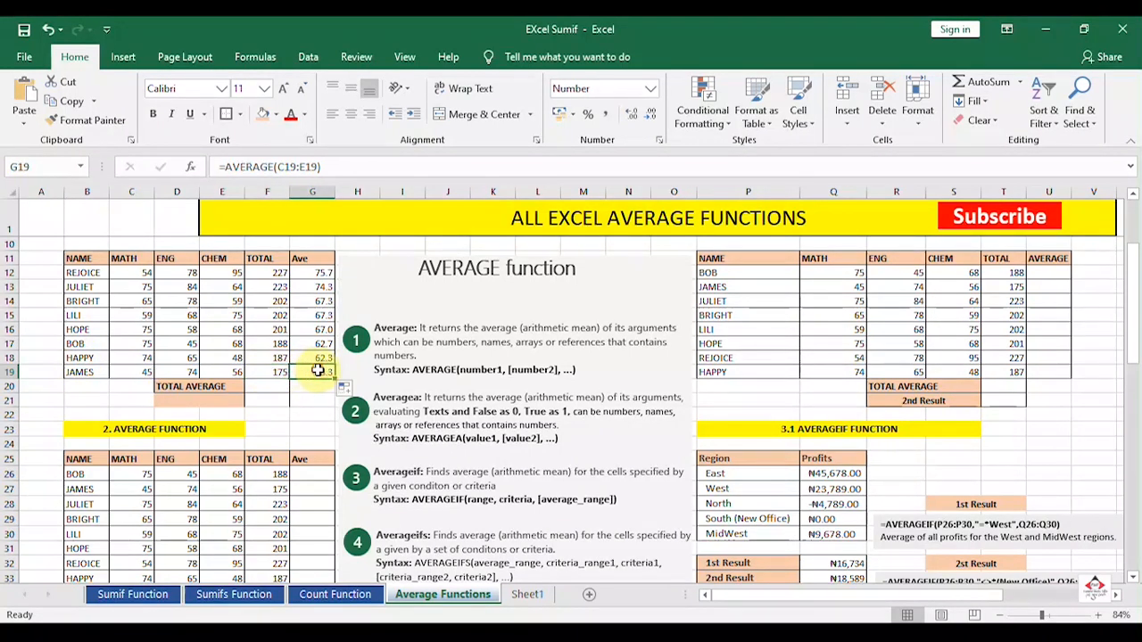
left_click(347, 166)
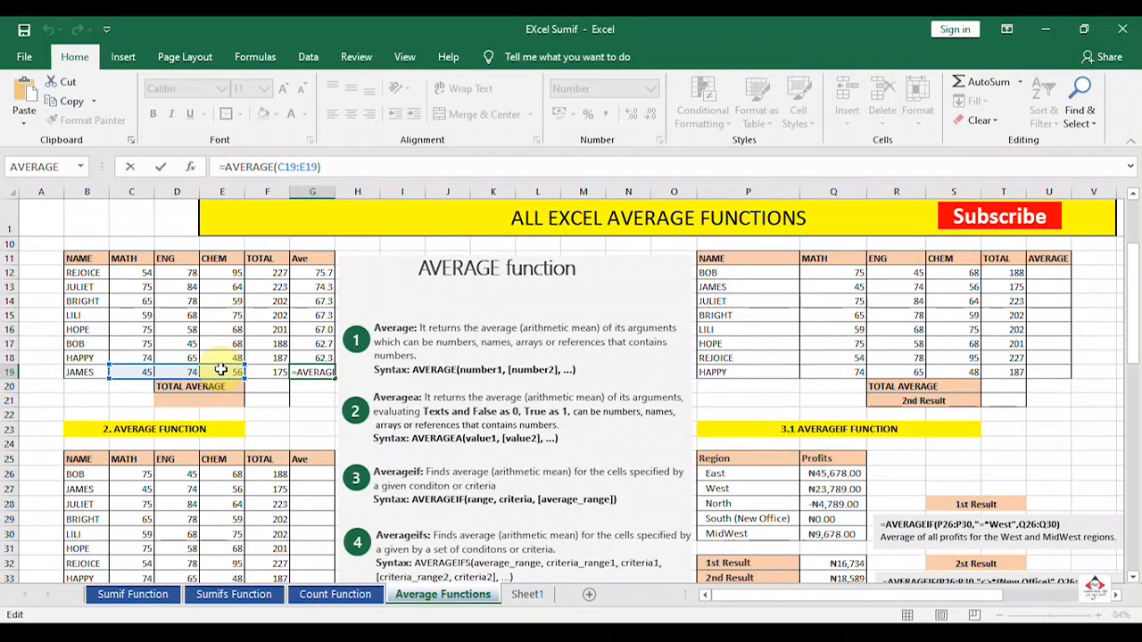
key("Return")
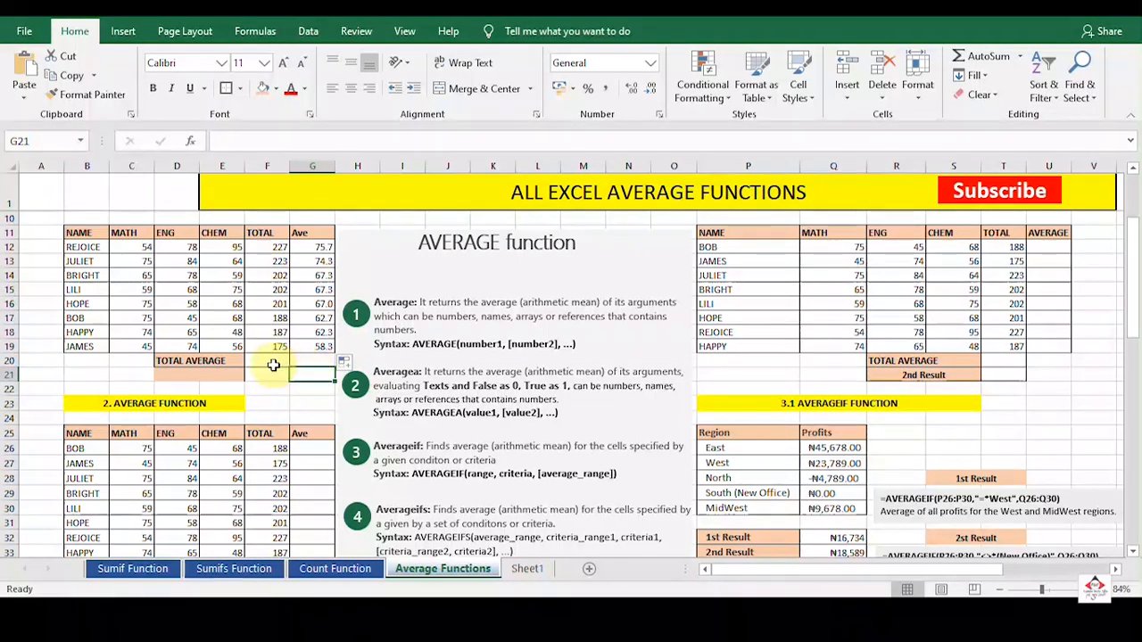
Step: Insert the AutoSum Average of F12:F19 in the TOTAL AVERAGE cell F20 and check its formula range
left_click(272, 389)
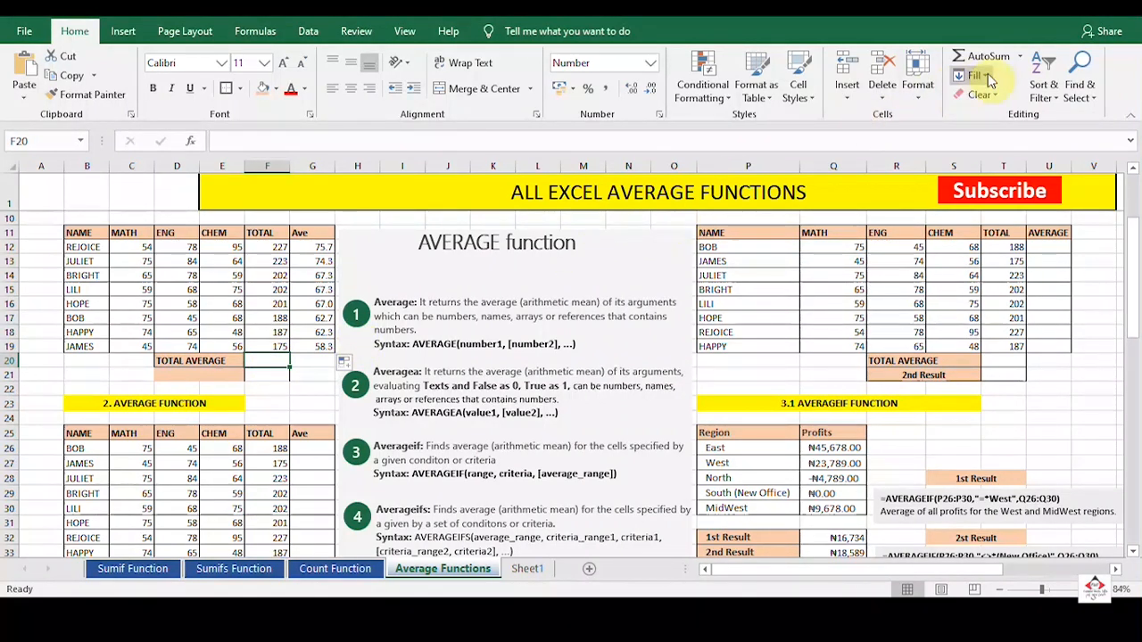
left_click(1021, 57)
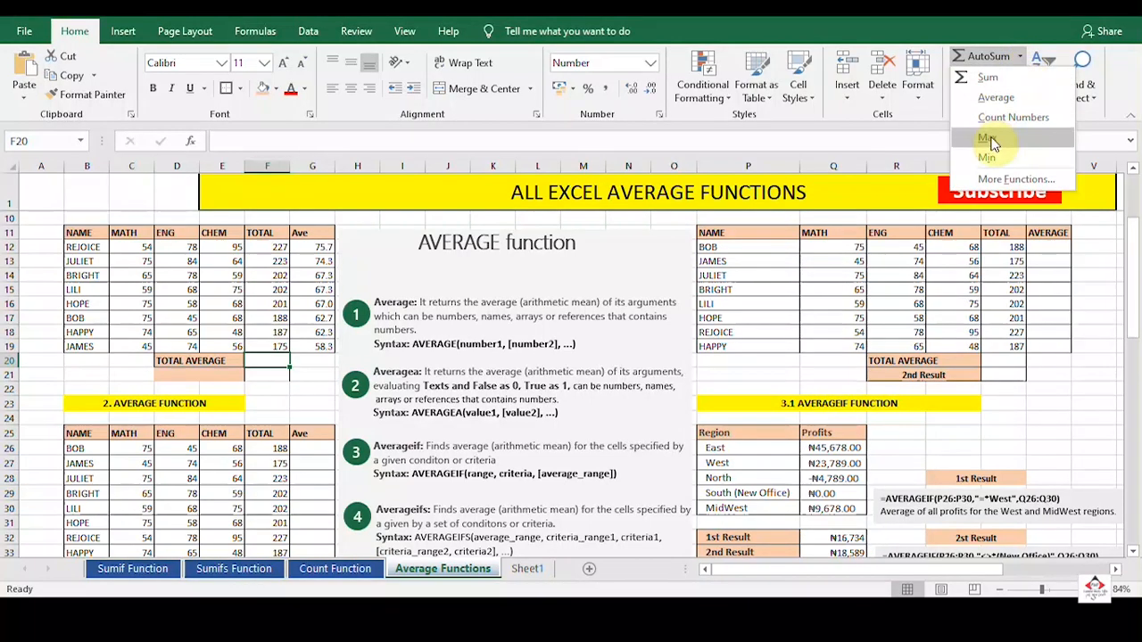
left_click(997, 100)
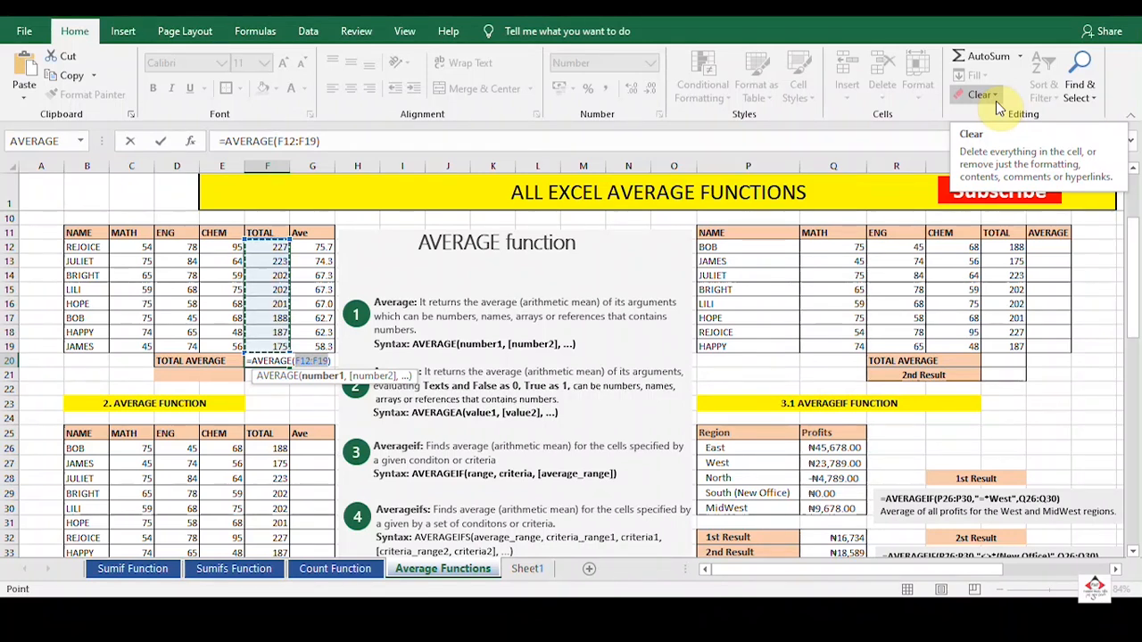
key("Return")
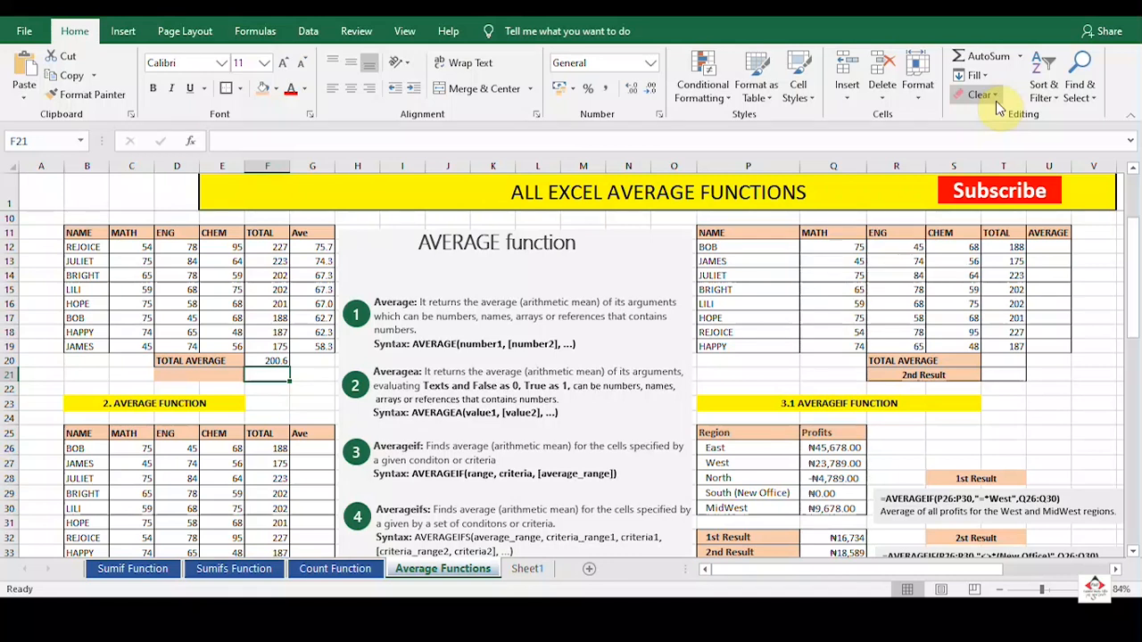
left_click(275, 360)
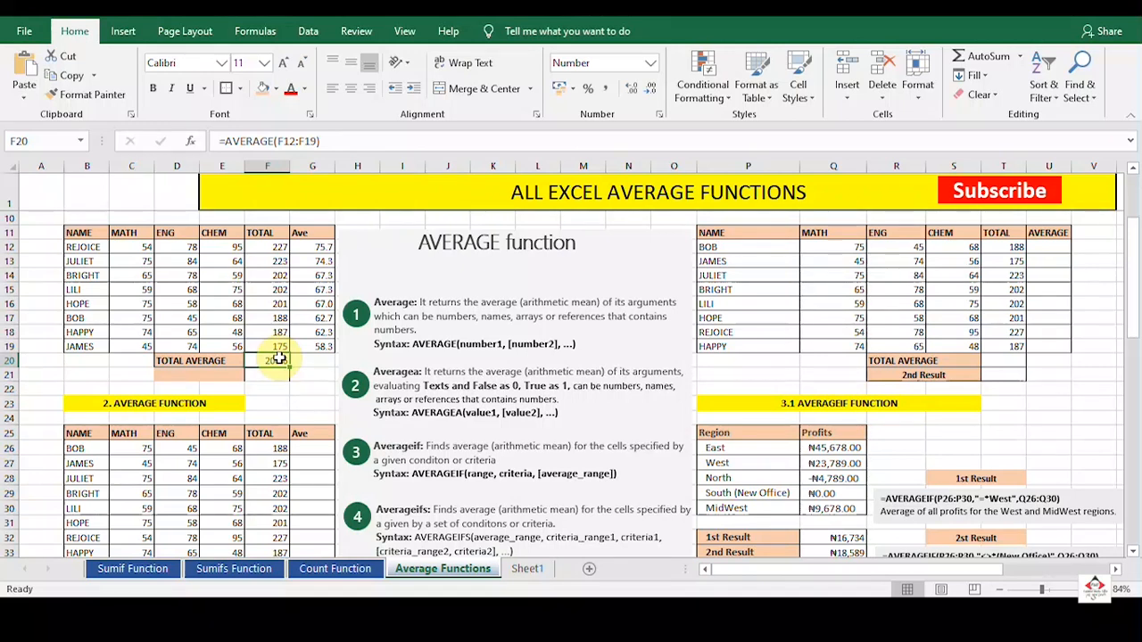
left_click(334, 141)
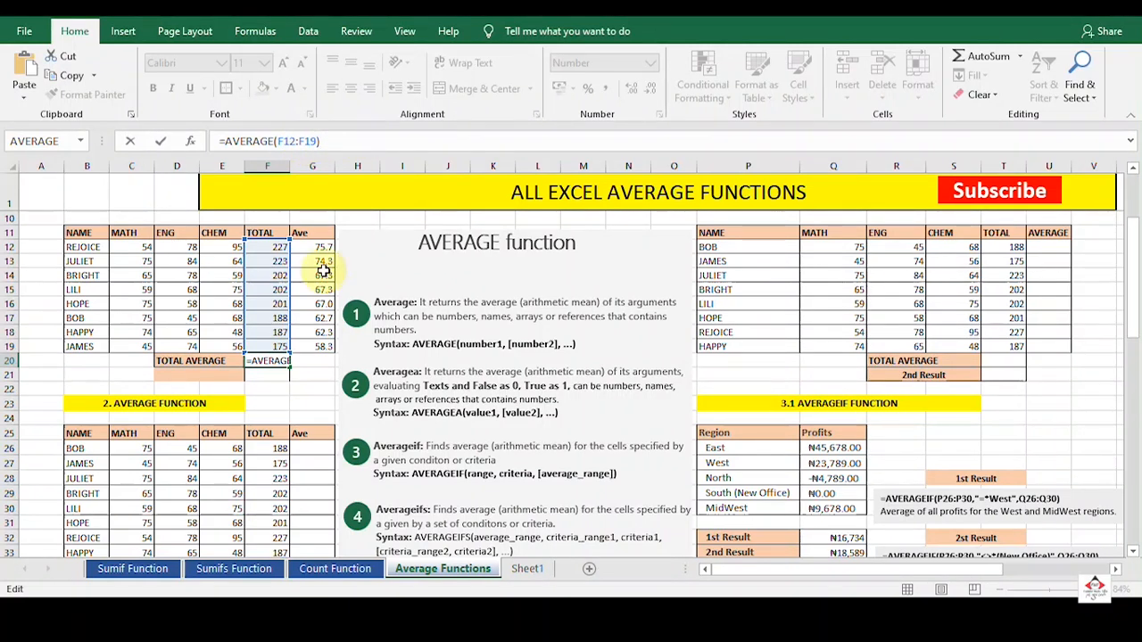
left_click(305, 385)
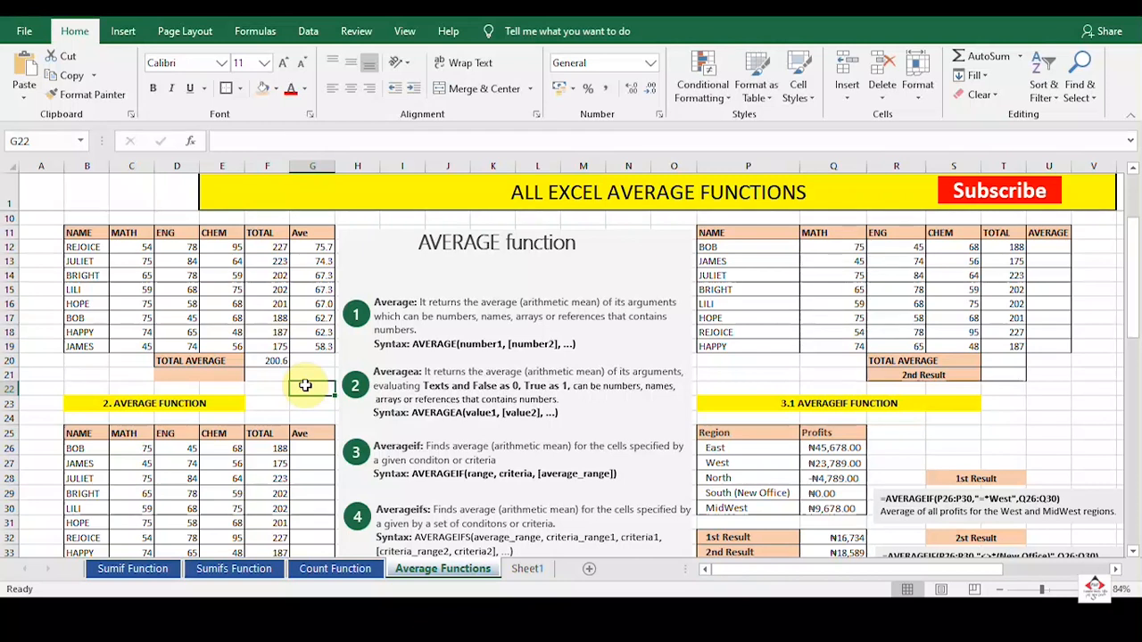
Step: Change the heading in B23 above the second score table to "2. AVERAGEA FUNCTION"
key("Down")
key("Down")
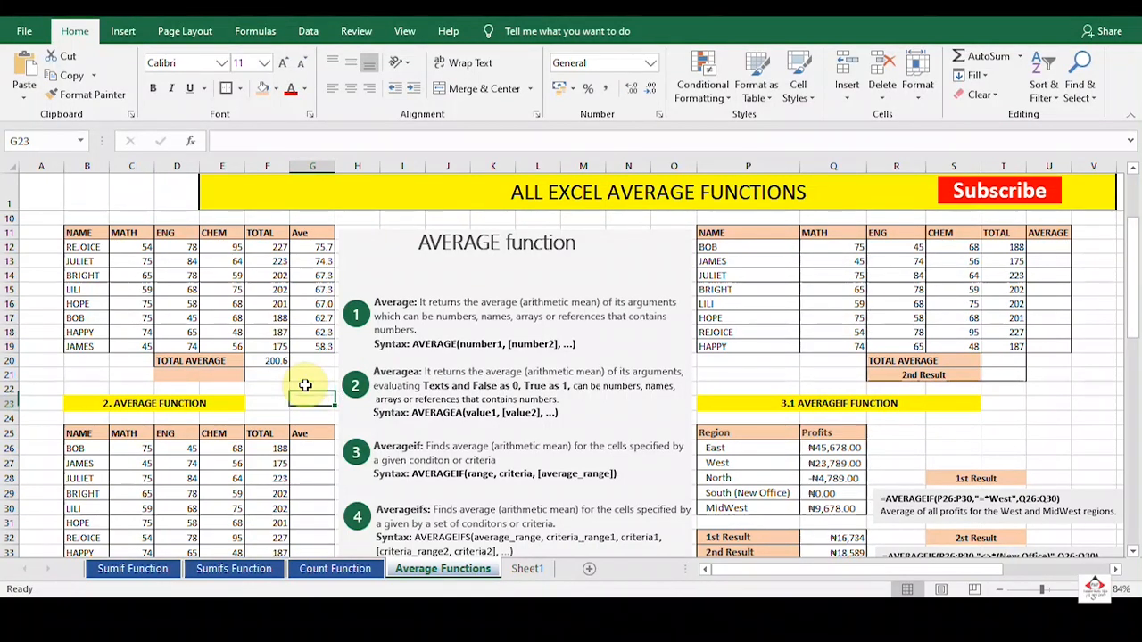
key("Down")
key("Down")
key("Down")
key("Down")
key("Down")
key("Down")
key("Down")
key("Down")
key("Down")
key("Down")
key("Down")
key("Down")
key("Down")
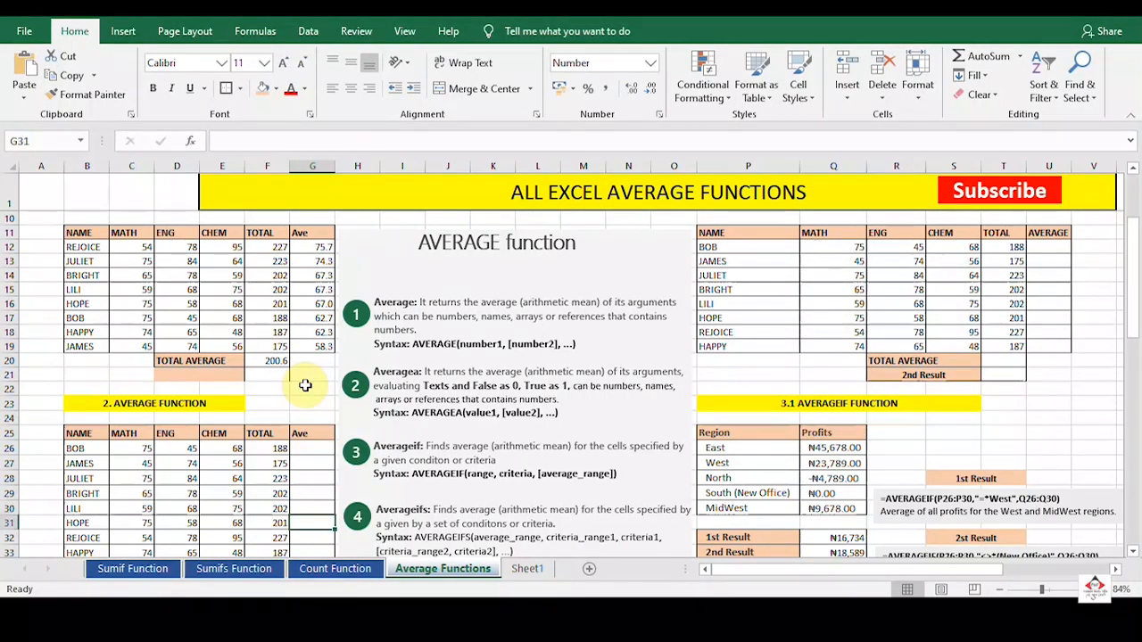
key("Down")
key("Down")
key("Down")
key("Down")
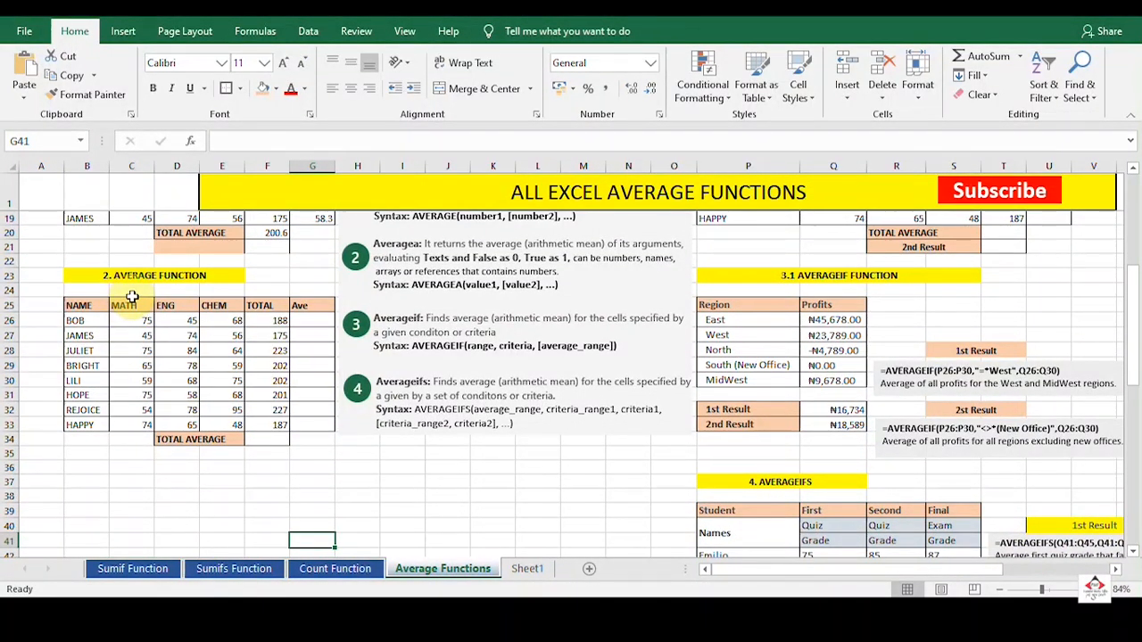
double_click(160, 274)
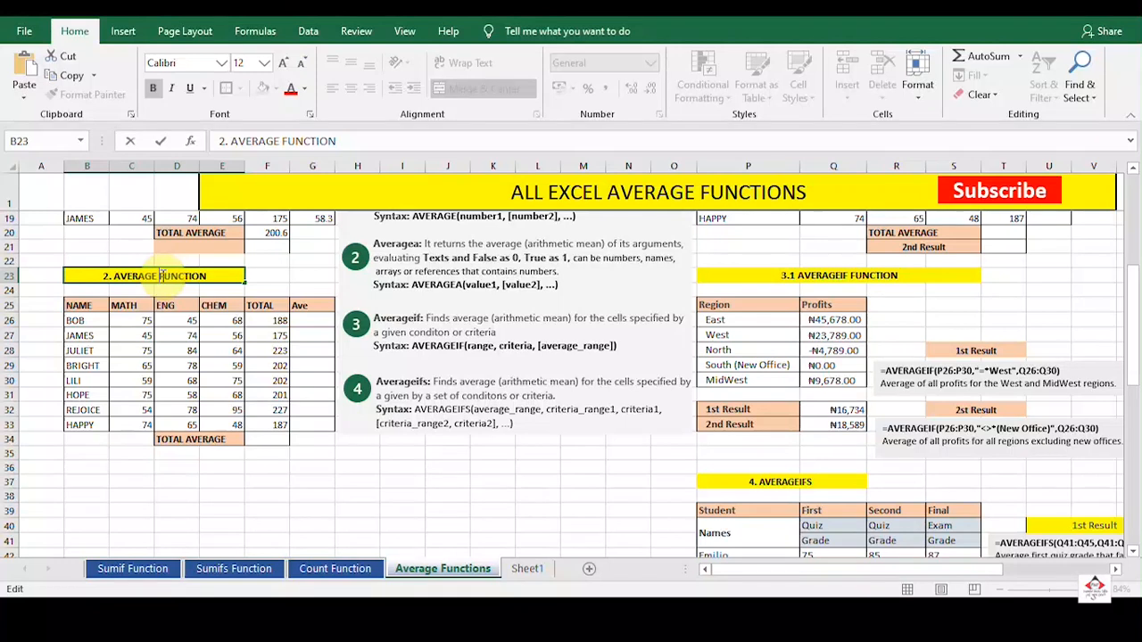
type("A")
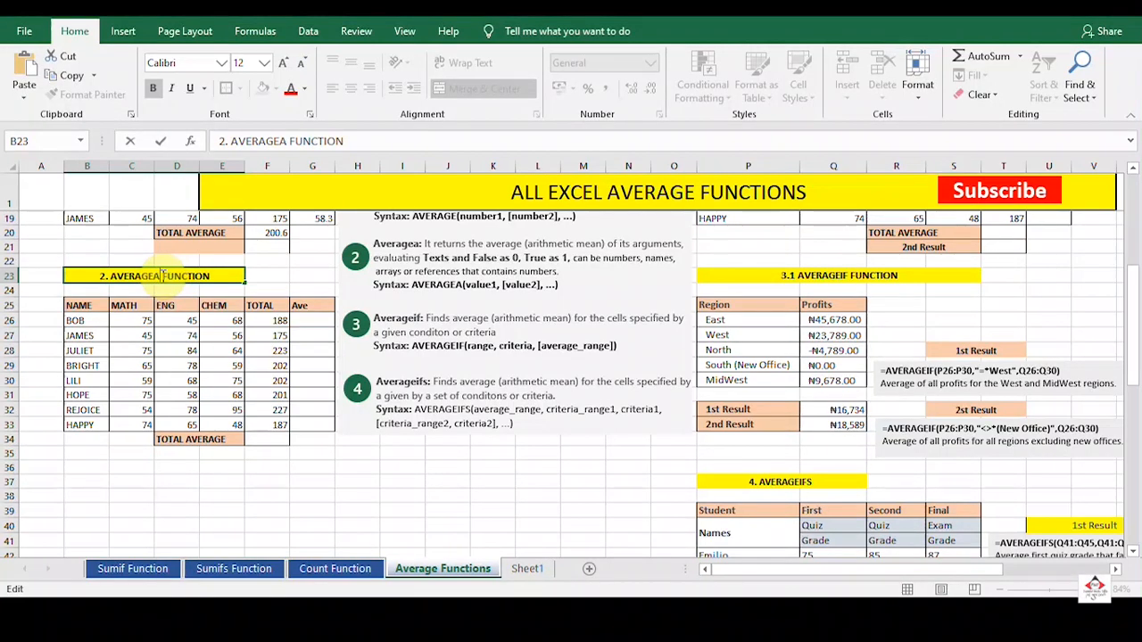
left_click(312, 494)
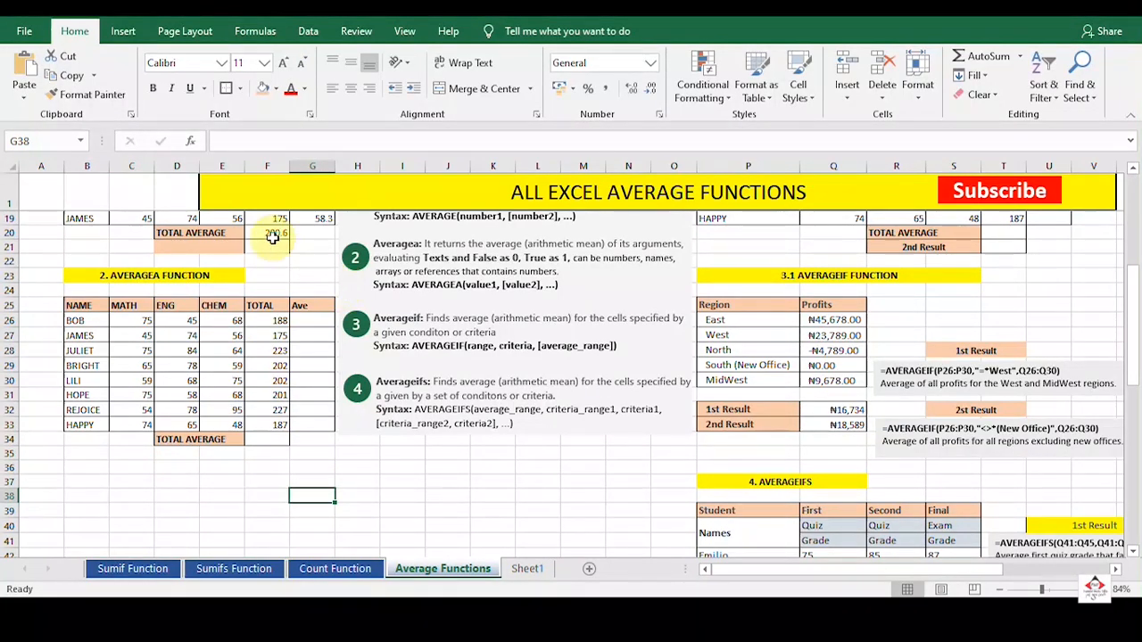
Step: Enter =AVERAGEA(B12:E12) in B21 below the first table, including the name cell, and check the formula and its text argument
key("Up")
key("Up")
key("Up")
key("Up")
key("Up")
key("Up")
key("Up")
key("Up")
key("Up")
key("Up")
key("Up")
key("Up")
key("Up")
key("Up")
key("Up")
key("Up")
key("Up")
key("Up")
key("Up")
key("Up")
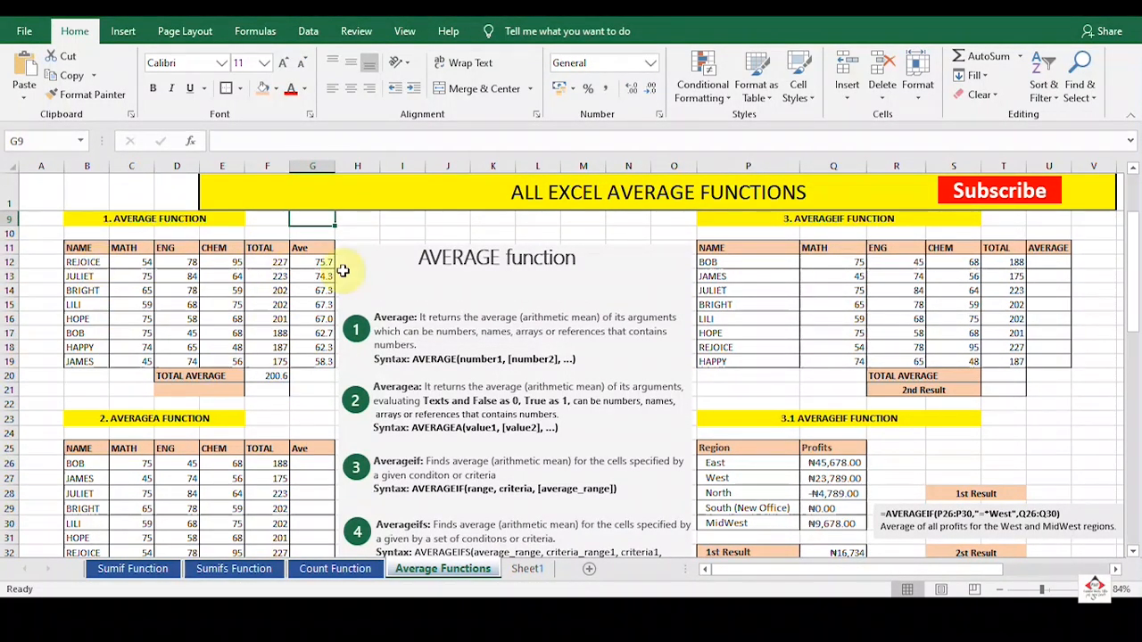
left_click(86, 388)
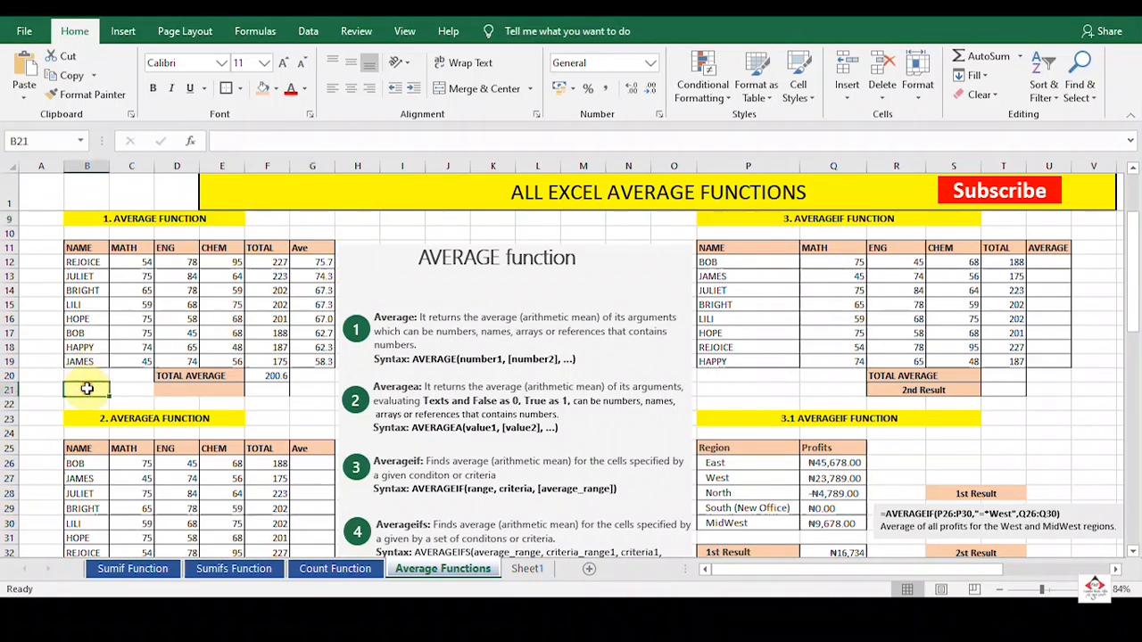
left_click(317, 262)
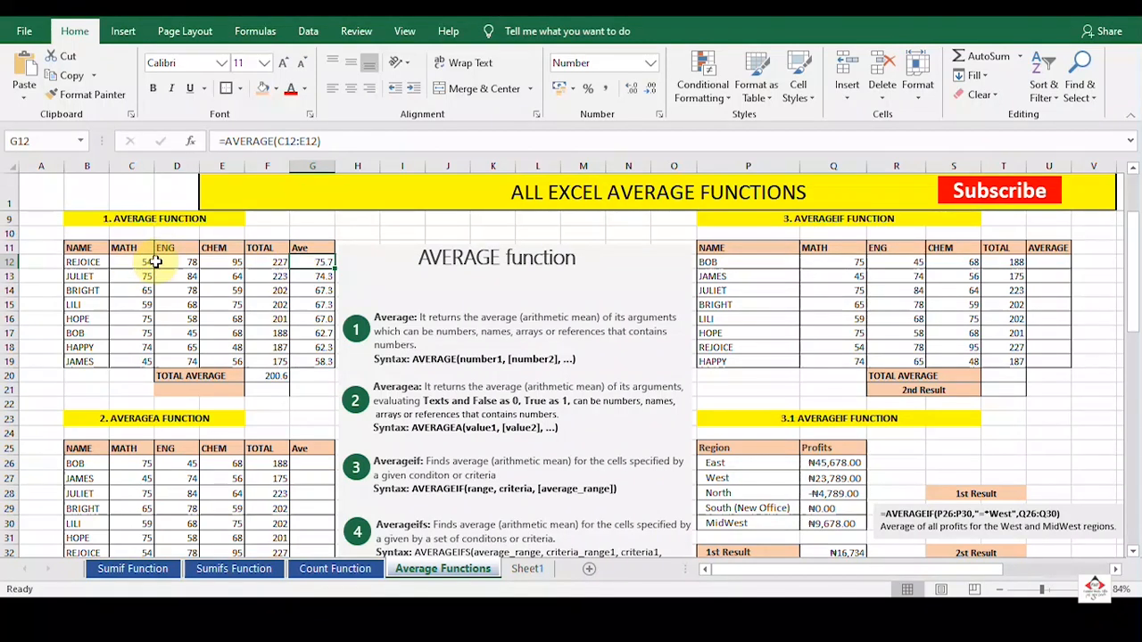
left_click(97, 386)
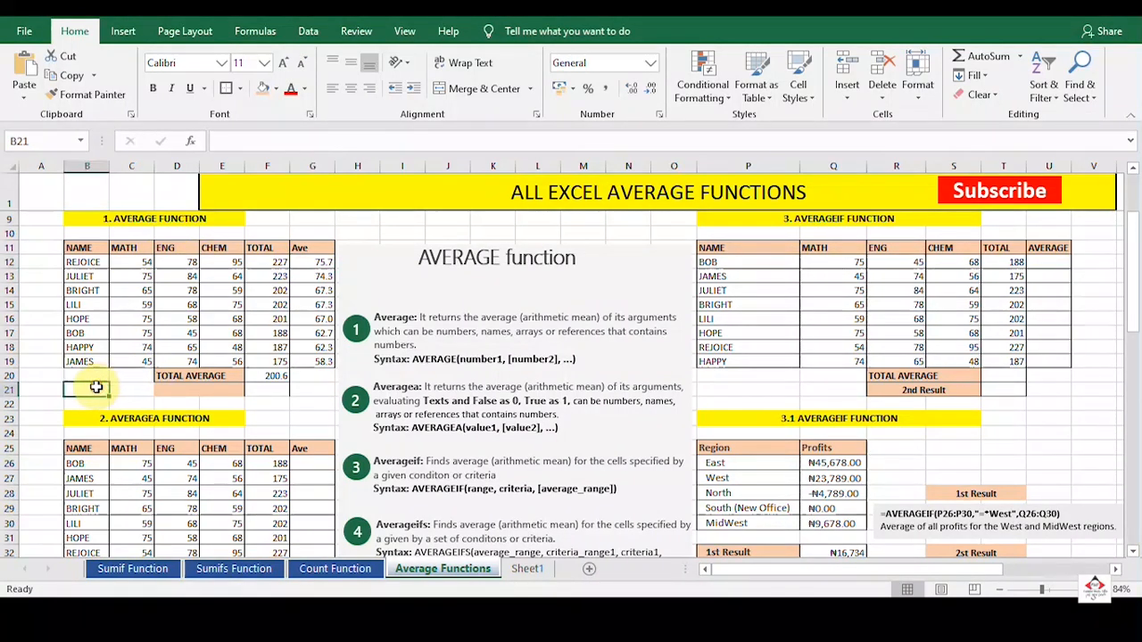
type("=averagea")
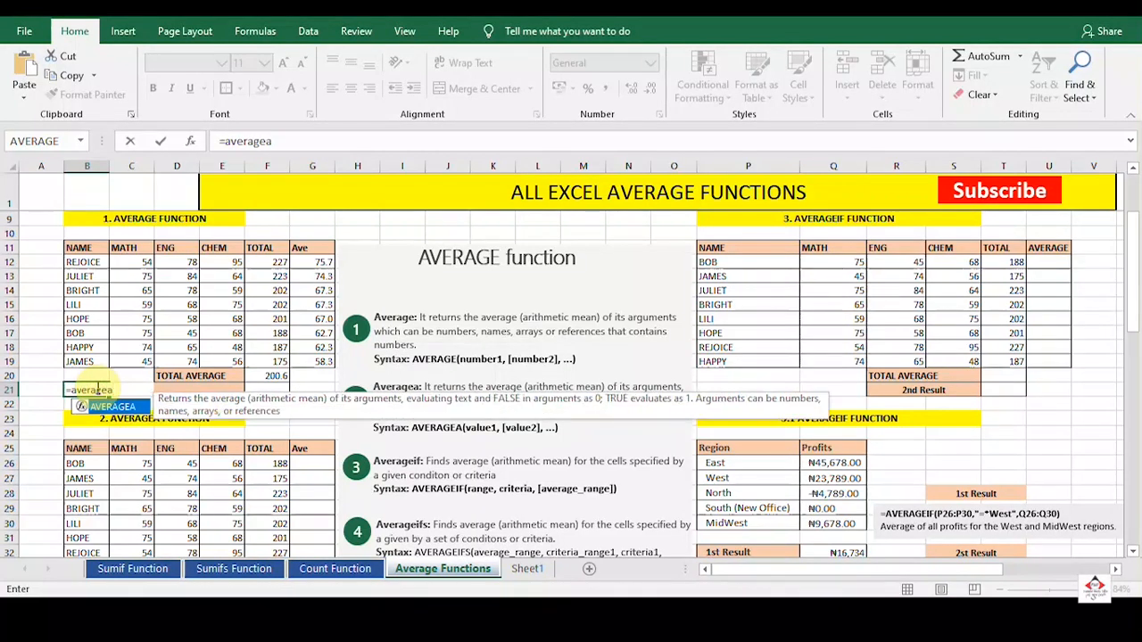
key("Tab")
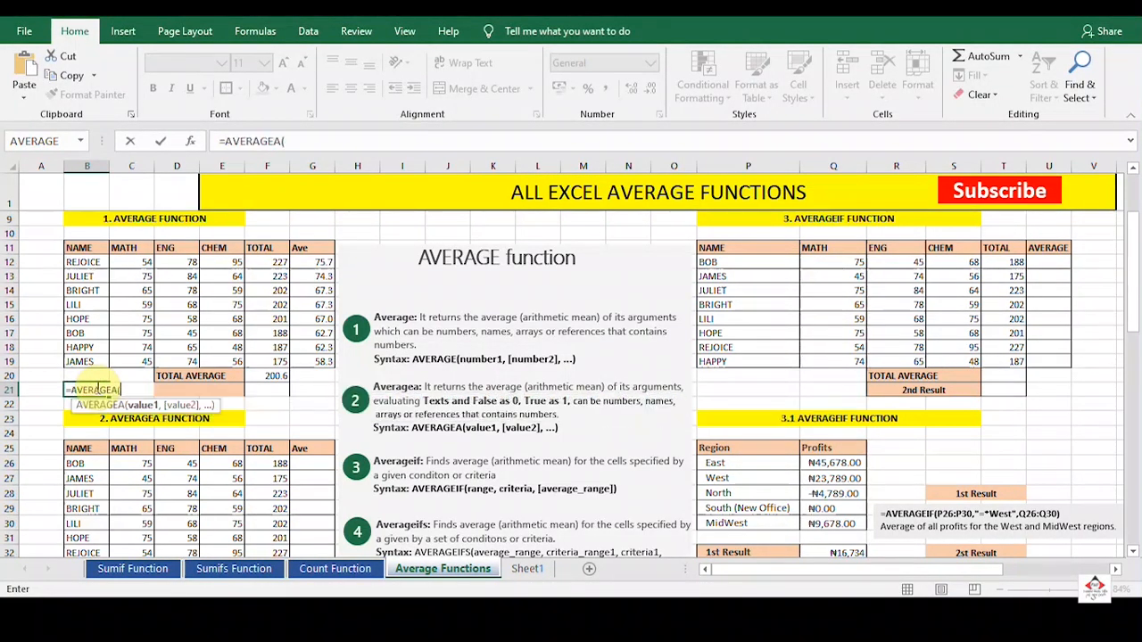
left_click(85, 261)
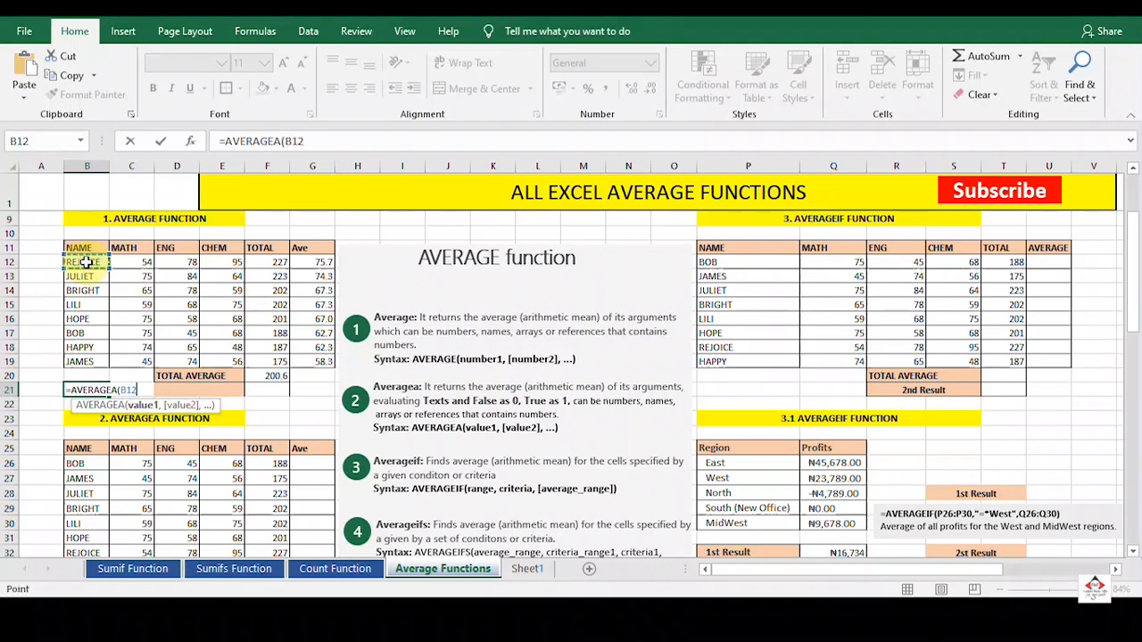
key("shift+Right")
key("shift+Right")
key("shift+Right")
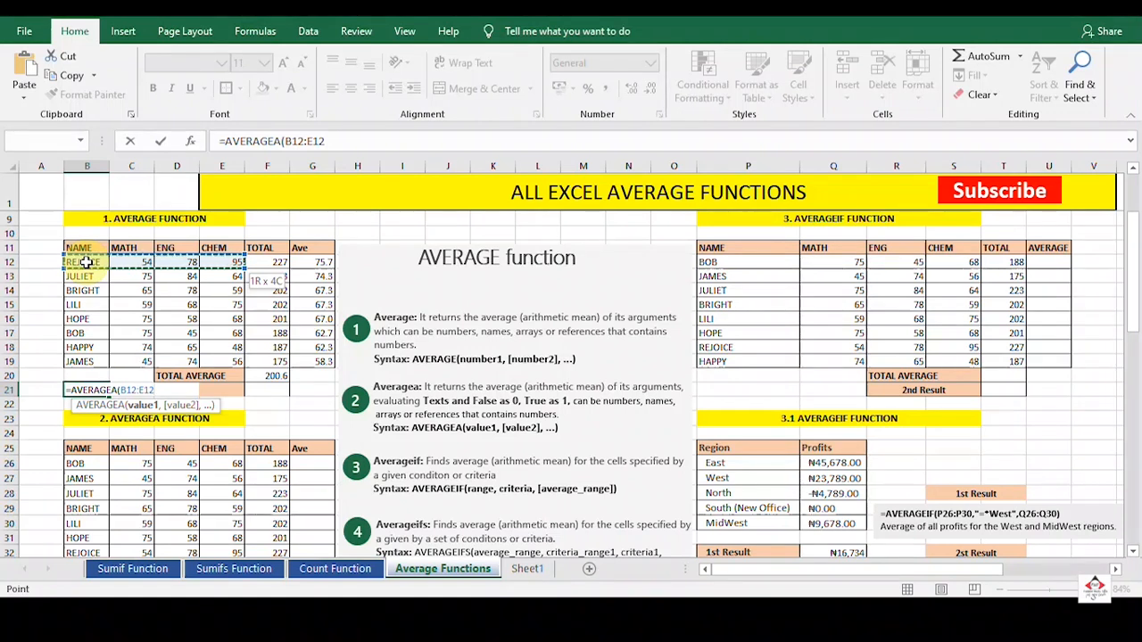
key("Return")
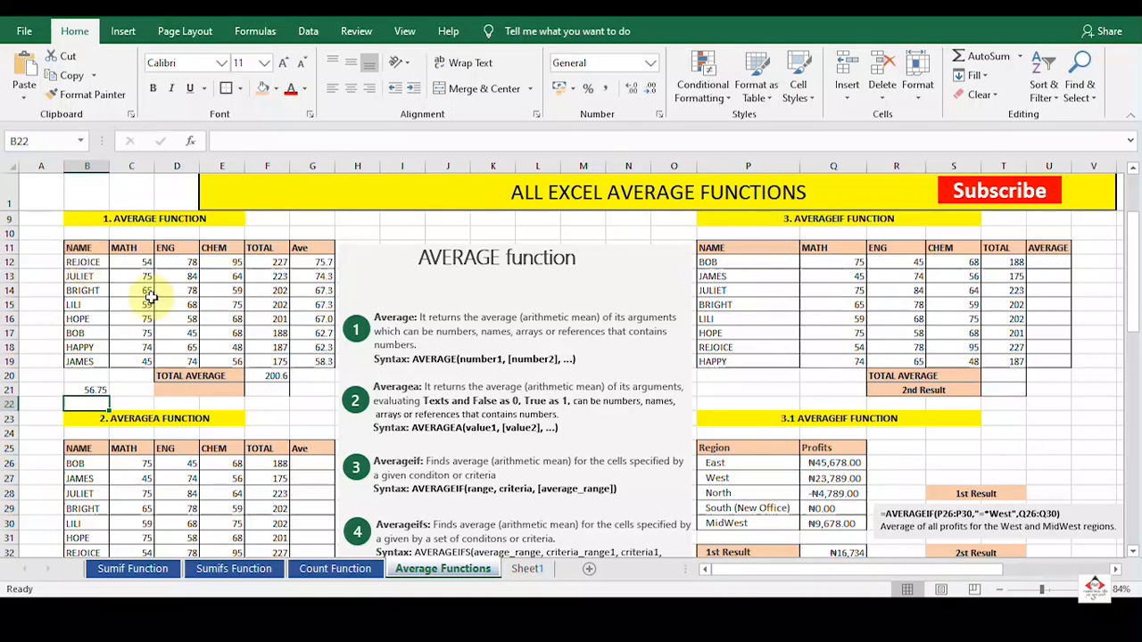
left_click(93, 390)
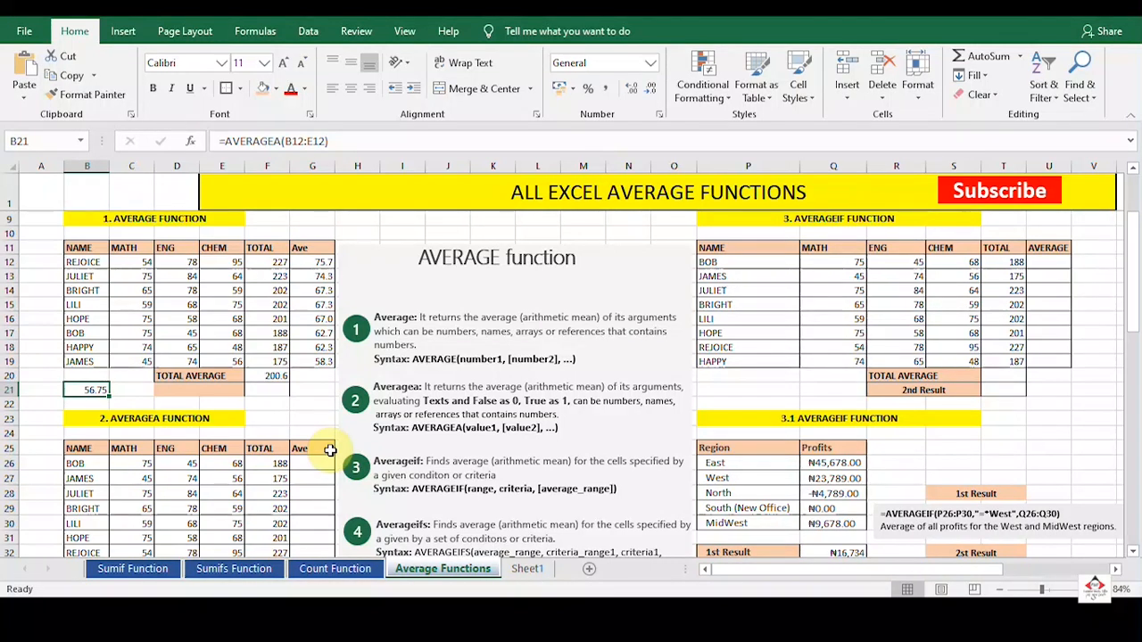
left_click(87, 264)
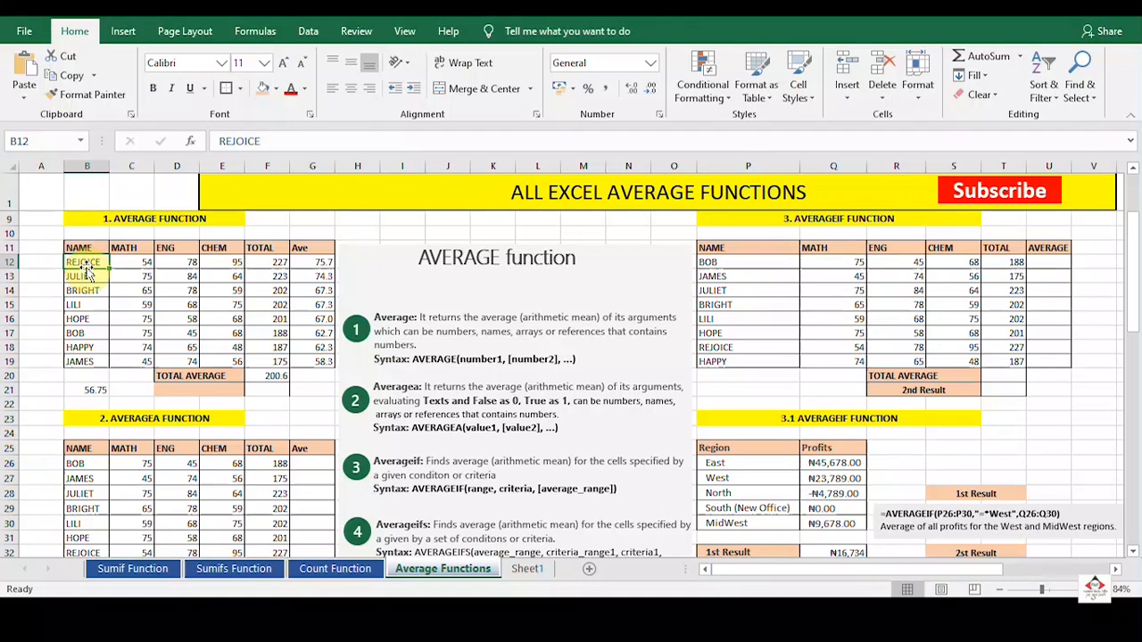